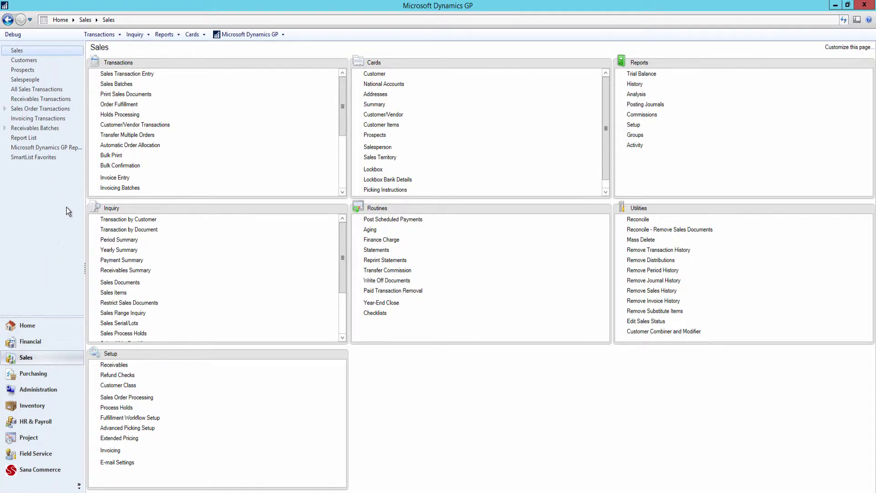
Open Sales Transaction Entry, set the document type to Order and load the Adam Park Resort order.
{"action": "left_click", "coordinate": [127, 73]}
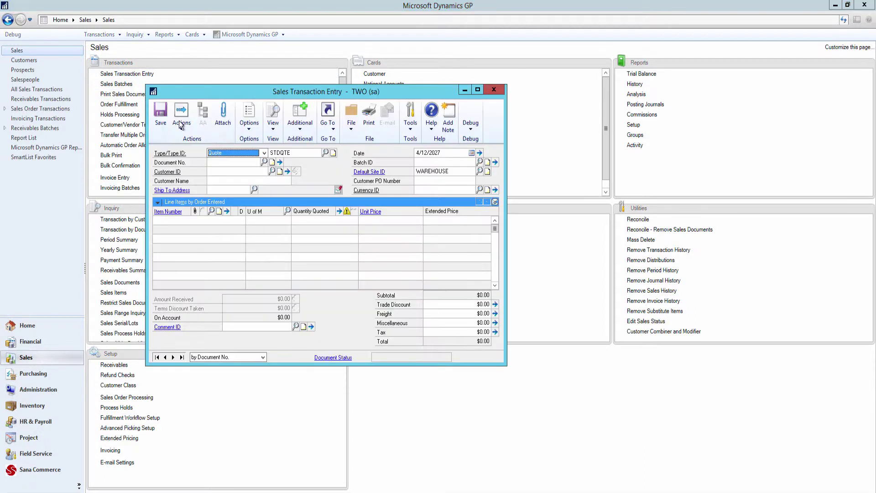
{"action": "left_click", "coordinate": [221, 153]}
{"action": "left_click", "coordinate": [221, 165]}
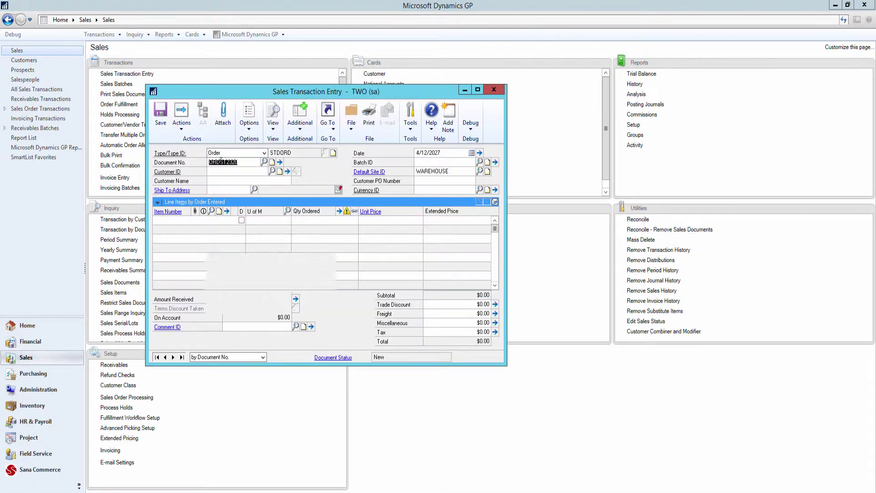
{"action": "key", "text": "Tab"}
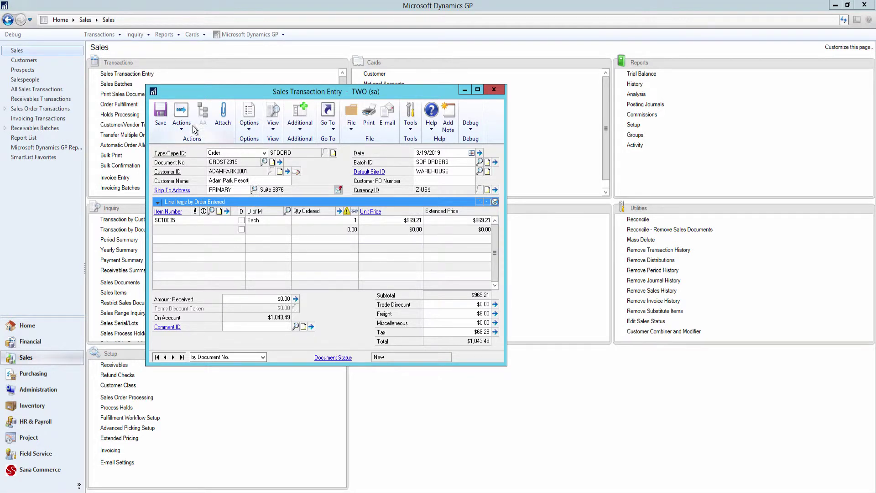
Transfer the Adam Park Resort order to an invoice including totals and deposits, and post the resulting invoice.
{"action": "left_click", "coordinate": [182, 116]}
{"action": "left_click", "coordinate": [194, 141]}
{"action": "left_click", "coordinate": [187, 248]}
{"action": "left_click", "coordinate": [195, 258]}
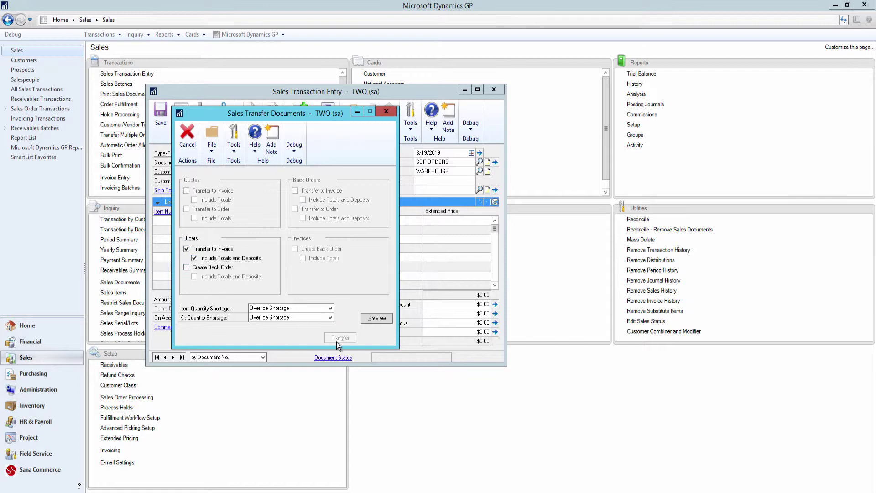
{"action": "left_click", "coordinate": [336, 340]}
{"action": "left_click", "coordinate": [474, 324]}
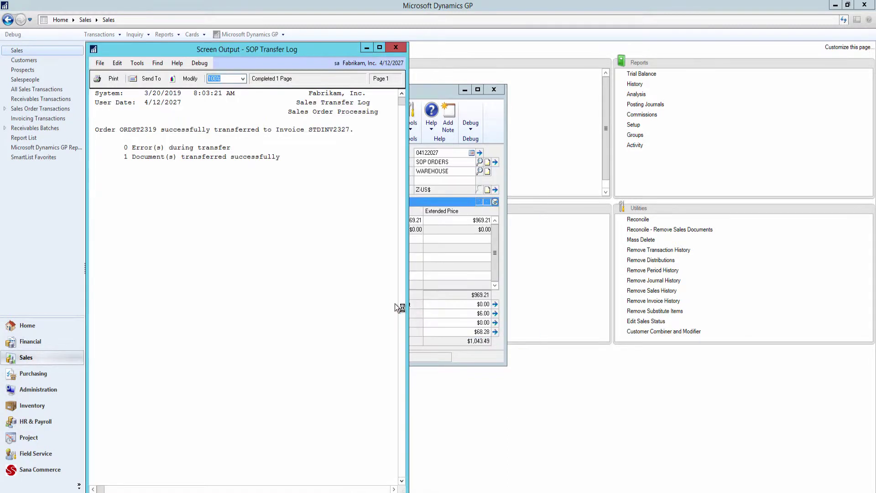
{"action": "left_click", "coordinate": [401, 53]}
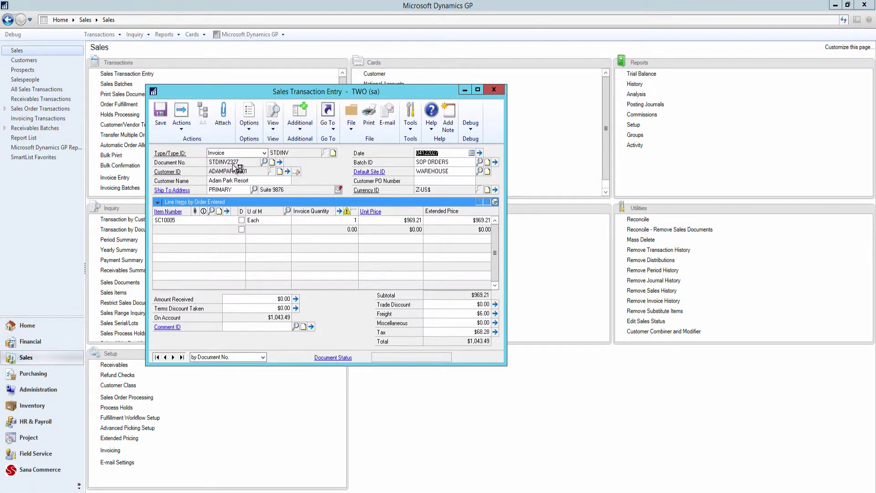
{"action": "left_click", "coordinate": [182, 130]}
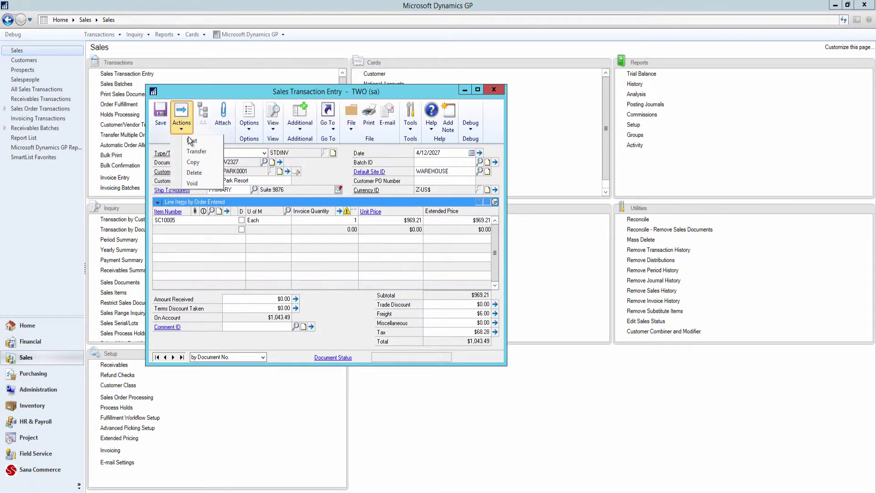
{"action": "left_click", "coordinate": [191, 140]}
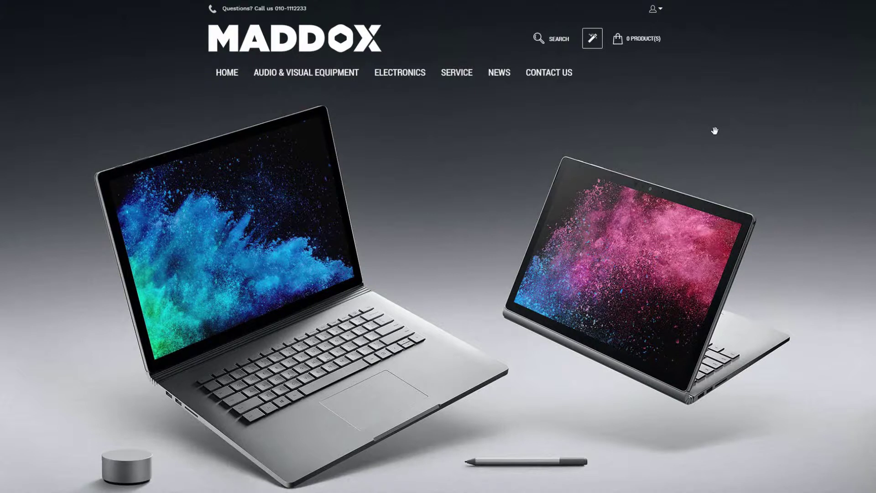
Switch to the Maddox webstore, open the customer account's invoice history and check the payment status markers of the recent invoices.
{"action": "left_click", "coordinate": [655, 9]}
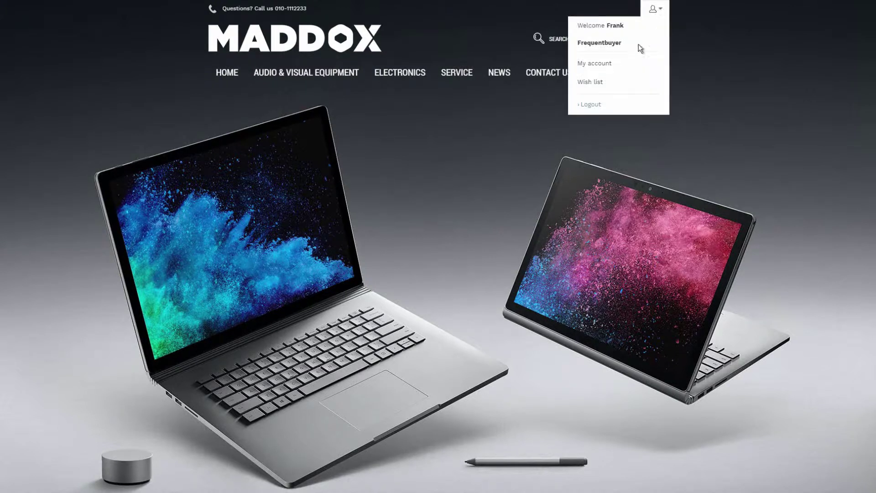
{"action": "left_click", "coordinate": [634, 64]}
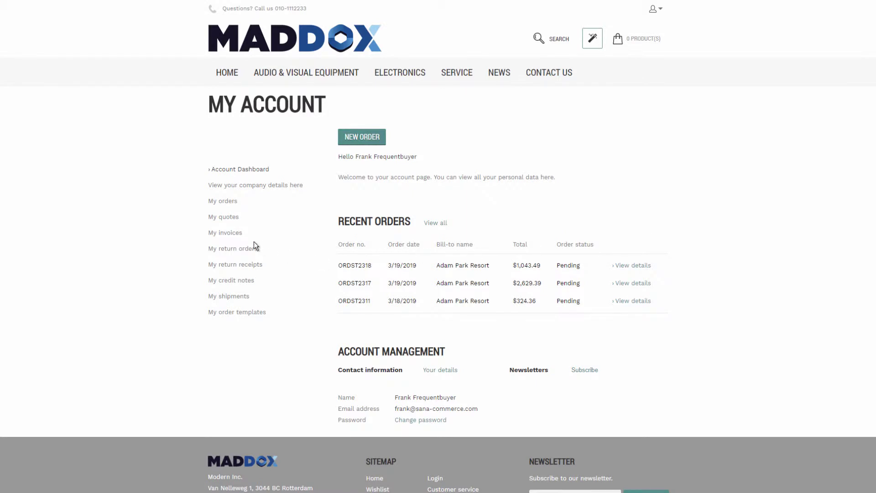
{"action": "left_click", "coordinate": [225, 233]}
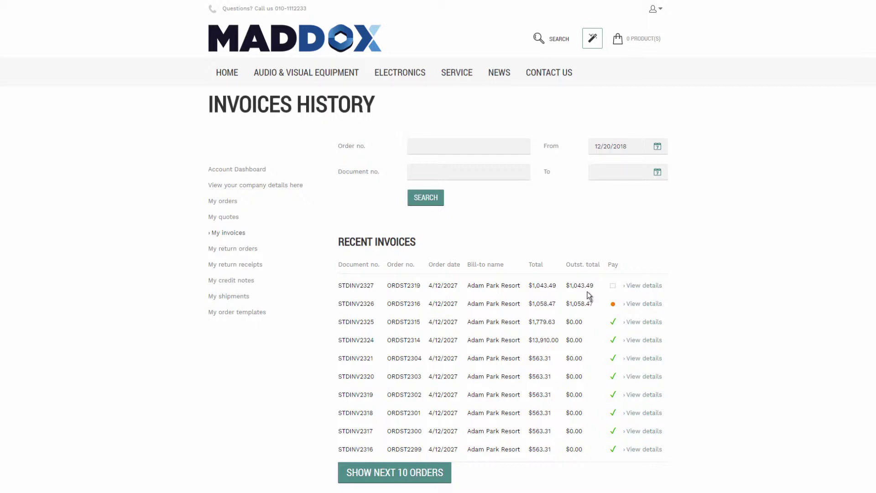
{"action": "mouse_move", "coordinate": [612, 305]}
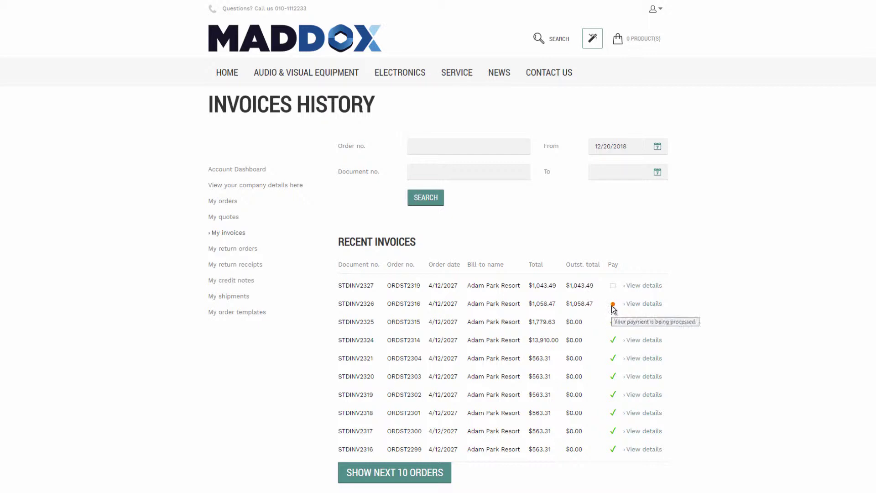
{"action": "mouse_move", "coordinate": [615, 325]}
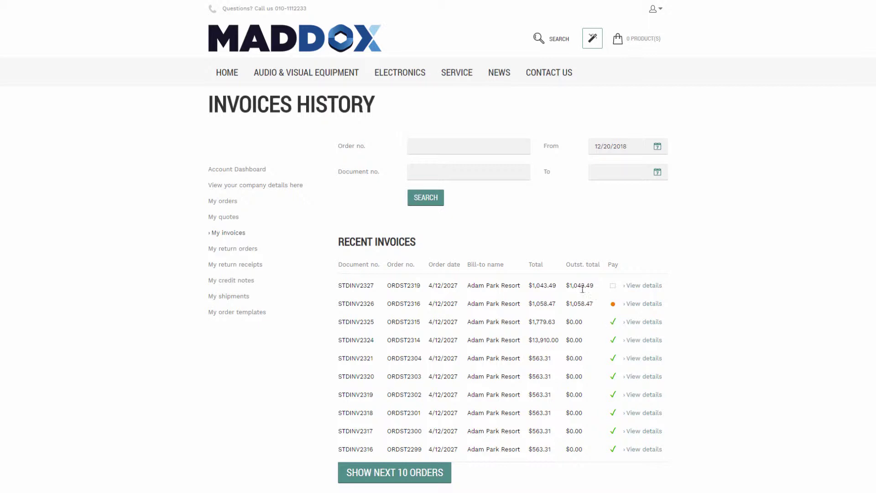
Select the newest unpaid invoice, open its details and pay it with the stored Visa card, entering the card's CVC code.
{"action": "left_click", "coordinate": [613, 286]}
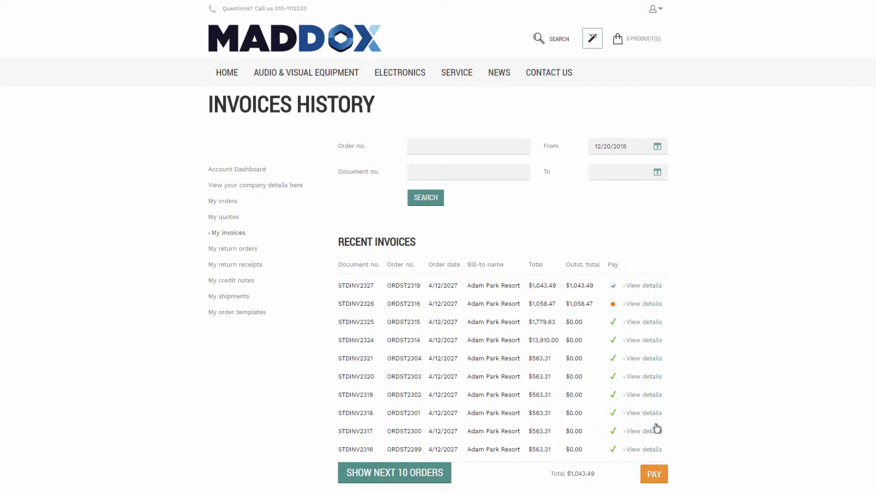
{"action": "left_click", "coordinate": [638, 288]}
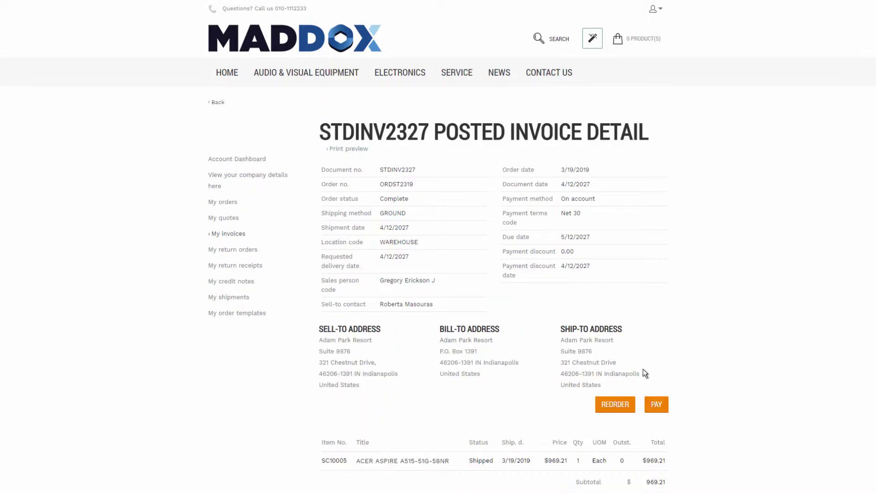
{"action": "left_click", "coordinate": [657, 407]}
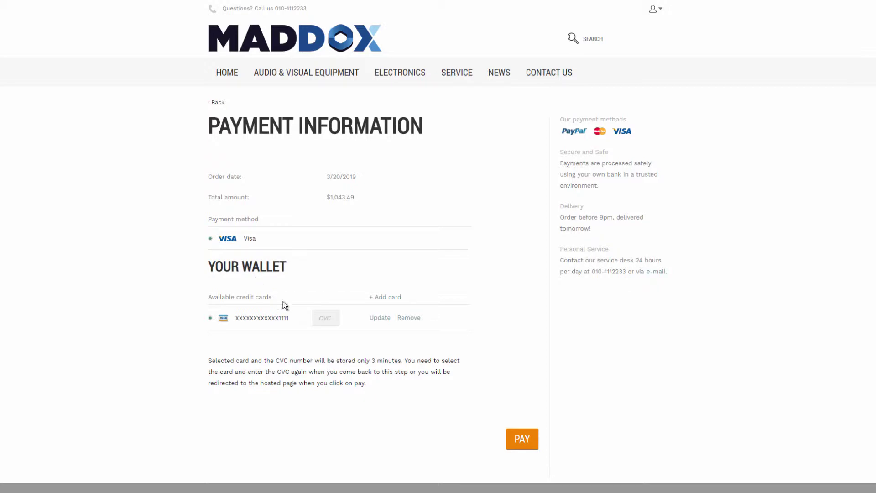
{"action": "type", "text": "123"}
{"action": "left_click", "coordinate": [517, 438]}
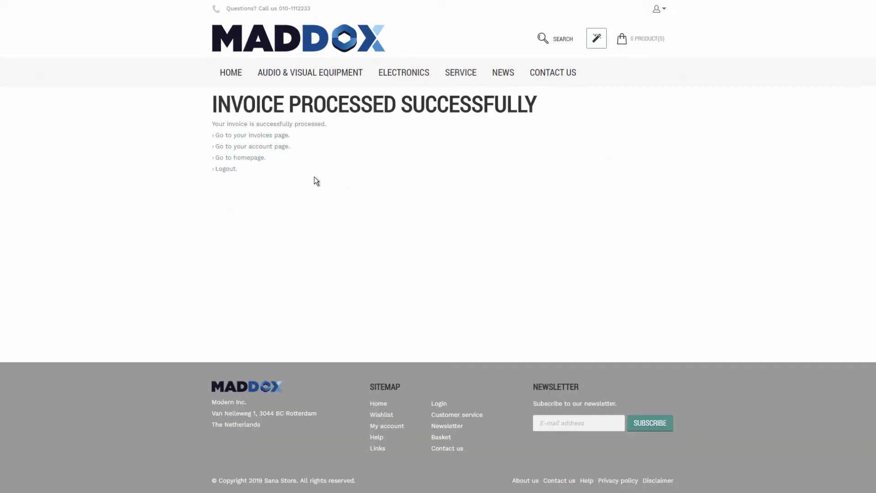
Return to the invoices page and check the payment status of the newest invoice.
{"action": "left_click", "coordinate": [278, 136]}
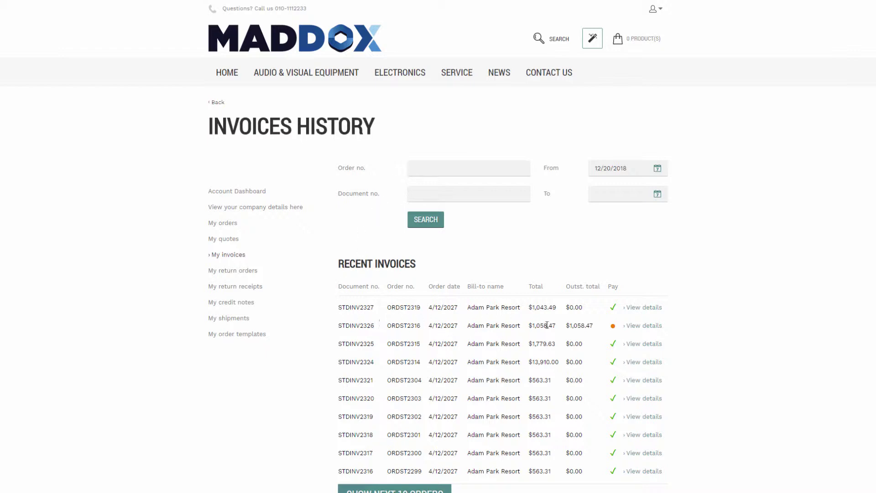
{"action": "mouse_move", "coordinate": [614, 311]}
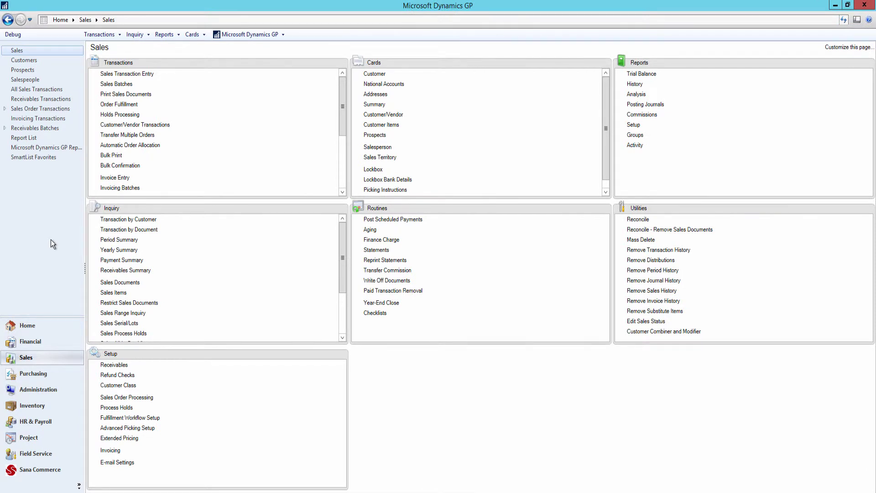
Switch to Microsoft Dynamics GP, open Cash Receipts Entry and load the last Adam Park Resort receipt from the cash documents lookup.
{"action": "left_click_drag", "start_coordinate": [343, 105], "coordinate": [343, 171]}
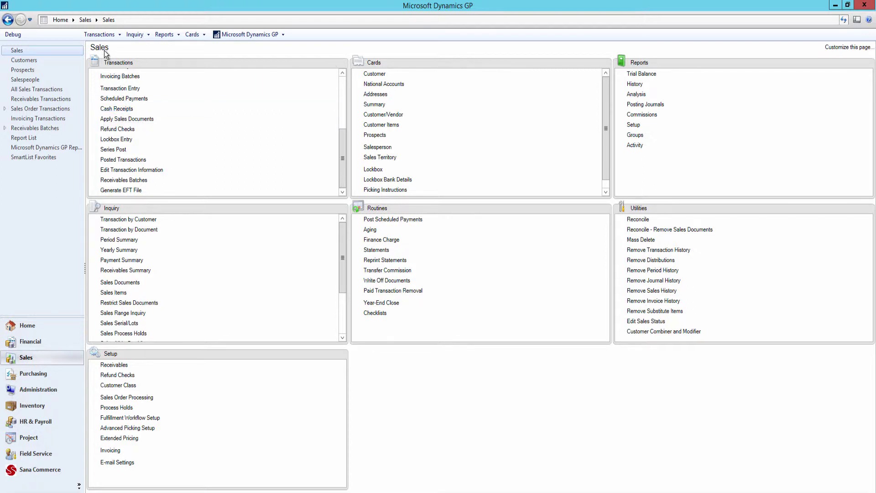
{"action": "left_click", "coordinate": [120, 109]}
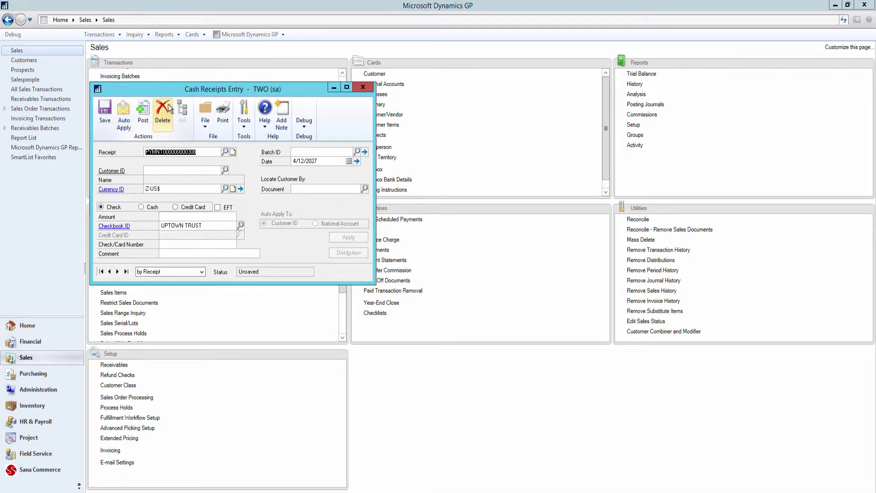
{"action": "left_click", "coordinate": [225, 152]}
{"action": "left_click_drag", "start_coordinate": [386, 209], "coordinate": [326, 287]}
{"action": "left_click", "coordinate": [194, 280]}
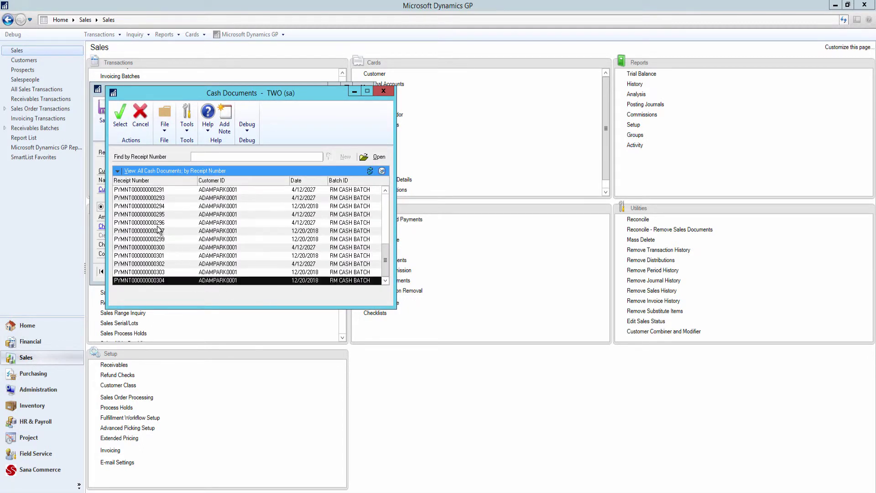
{"action": "left_click", "coordinate": [120, 114]}
Open the receipt's Apply Sales Documents window beside it and examine the receipt's batch ID, date and checkbook.
{"action": "left_click", "coordinate": [349, 237]}
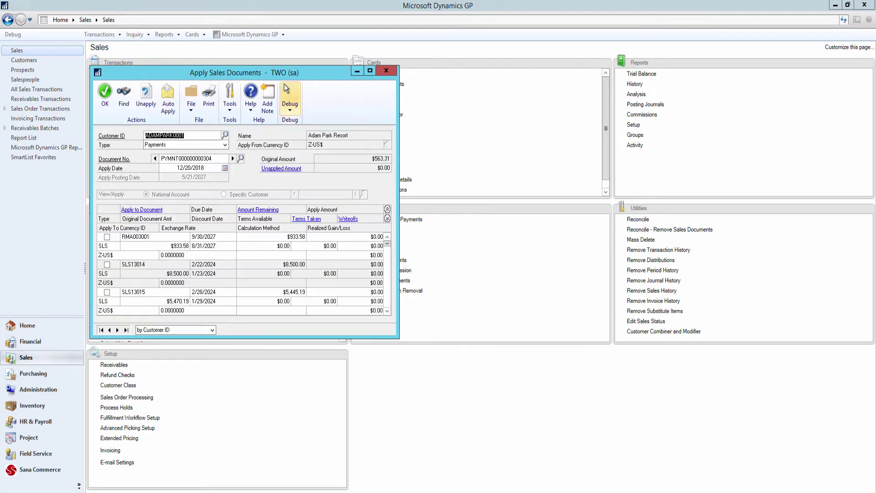
{"action": "left_click_drag", "start_coordinate": [280, 75], "coordinate": [595, 92]}
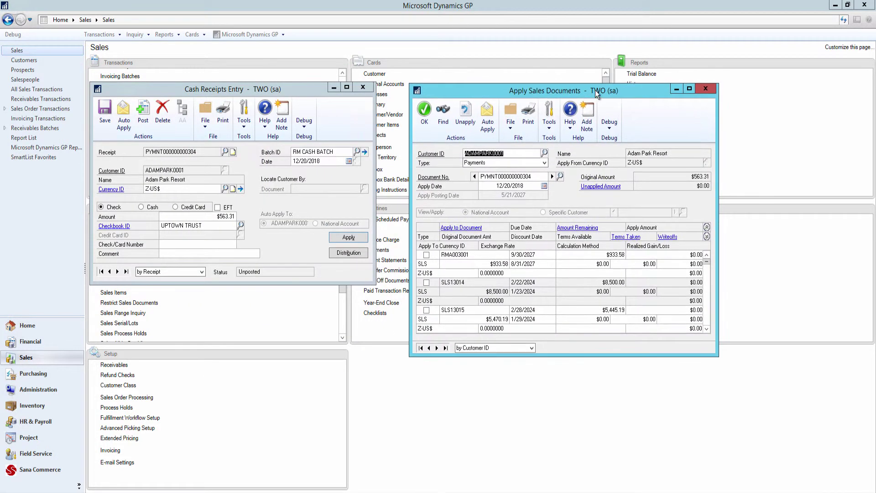
{"action": "left_click", "coordinate": [328, 174]}
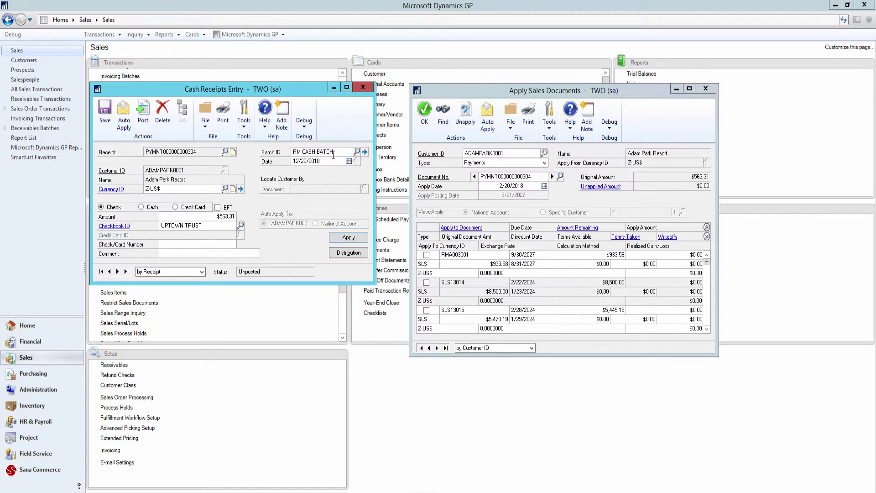
{"action": "left_click_drag", "start_coordinate": [334, 152], "coordinate": [274, 162]}
{"action": "left_click", "coordinate": [206, 228]}
{"action": "left_click", "coordinate": [209, 227]}
Find the invoice that the payment is applied to and check its apply amount and remaining amount.
{"action": "left_click", "coordinate": [657, 203]}
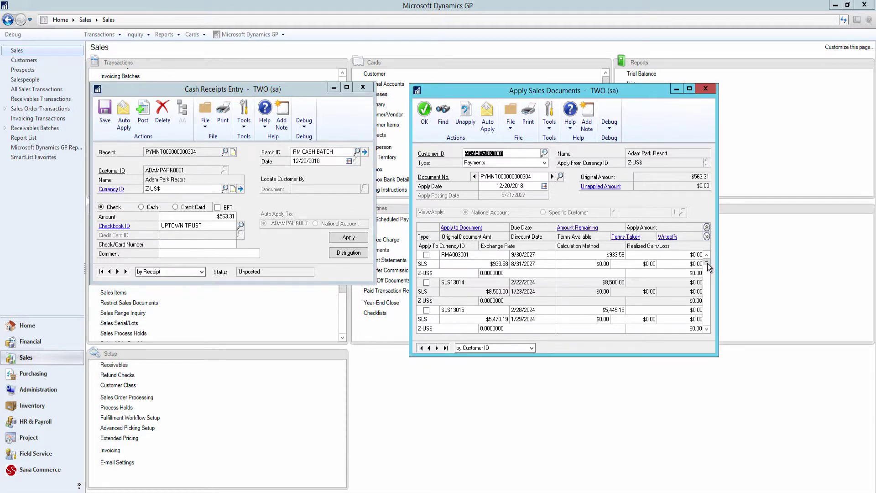
{"action": "scroll", "coordinate": [710, 328], "scroll_direction": "down", "scroll_amount": 3}
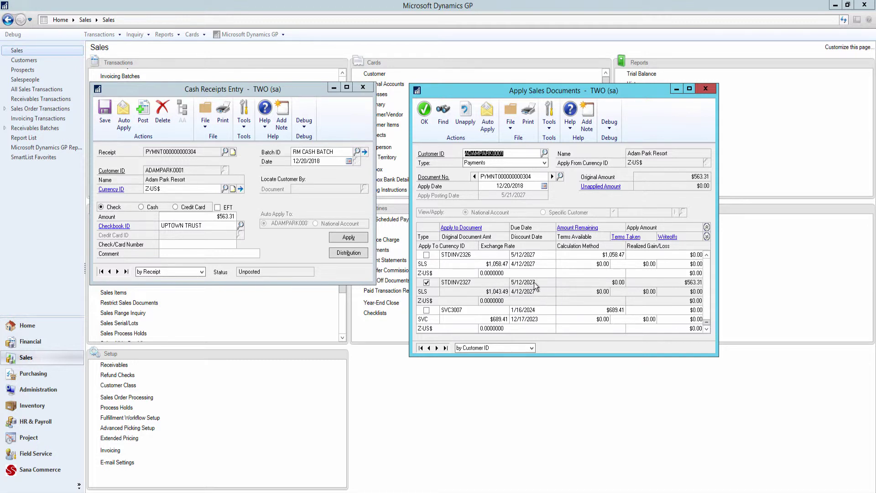
{"action": "left_click", "coordinate": [674, 282]}
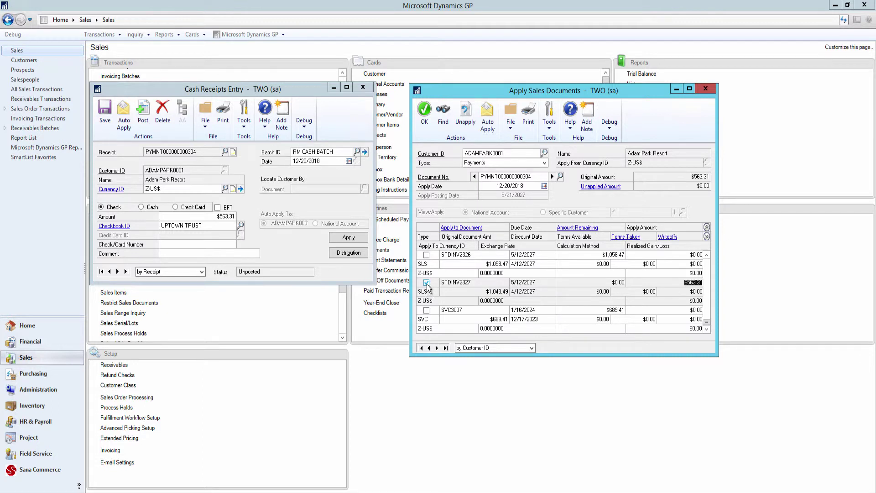
{"action": "left_click", "coordinate": [635, 285]}
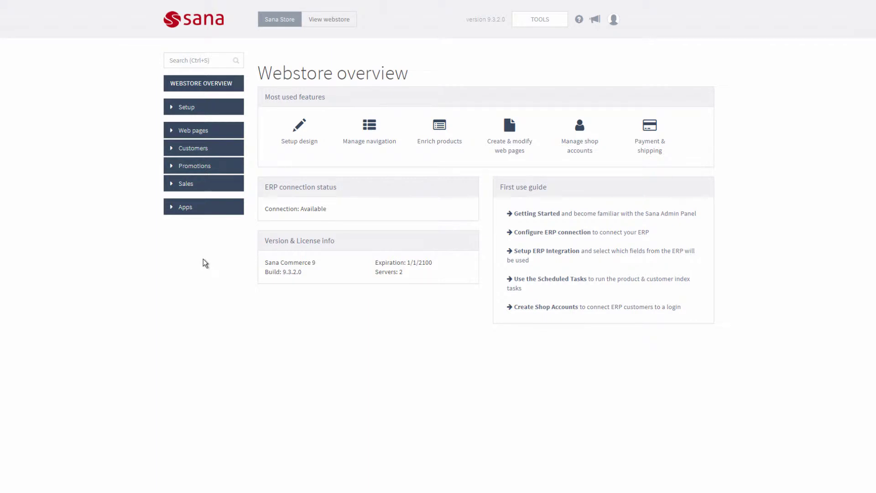
In the Sana admin's Ordering & checkout setup, set B2B online invoice payments to "Enabled with automatic payment journal creation".
{"action": "left_click", "coordinate": [210, 113]}
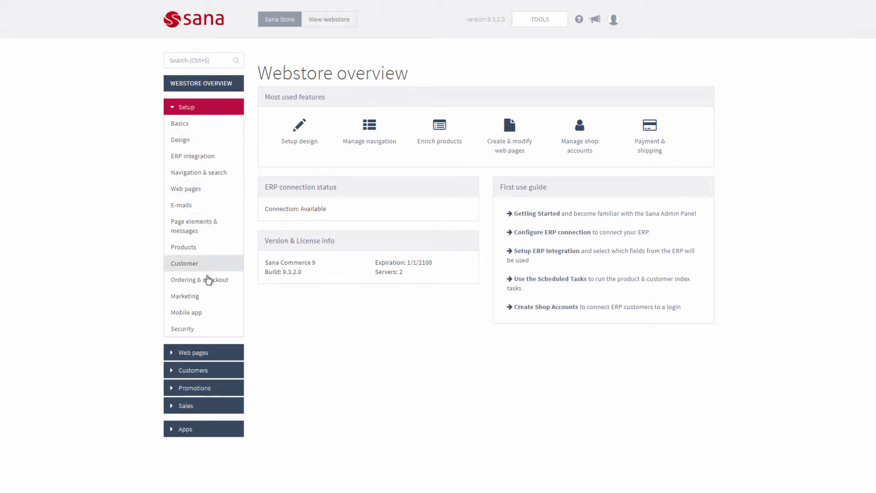
{"action": "left_click", "coordinate": [207, 289]}
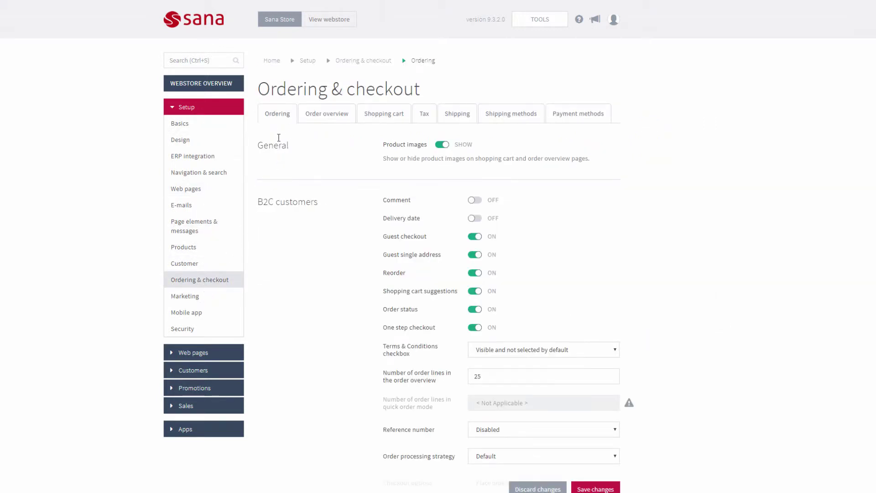
{"action": "scroll", "coordinate": [281, 214], "scroll_direction": "down", "scroll_amount": 8}
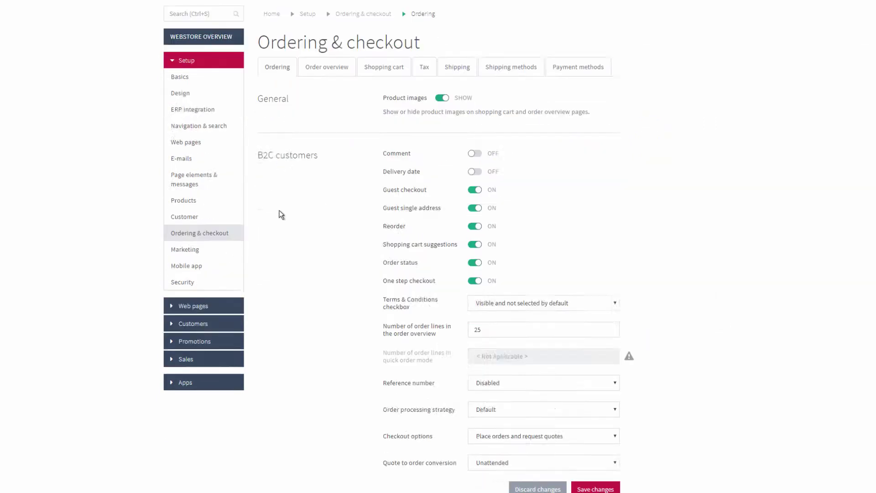
{"action": "scroll", "coordinate": [280, 214], "scroll_direction": "down", "scroll_amount": 1}
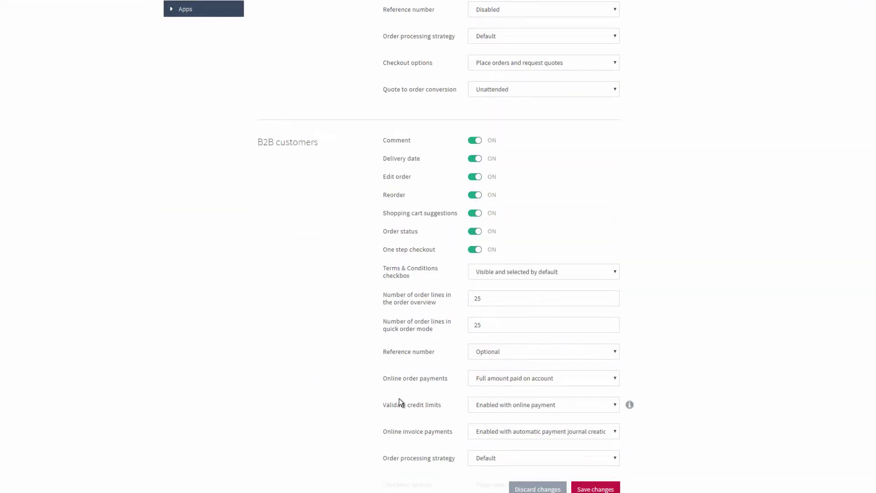
{"action": "left_click", "coordinate": [534, 434]}
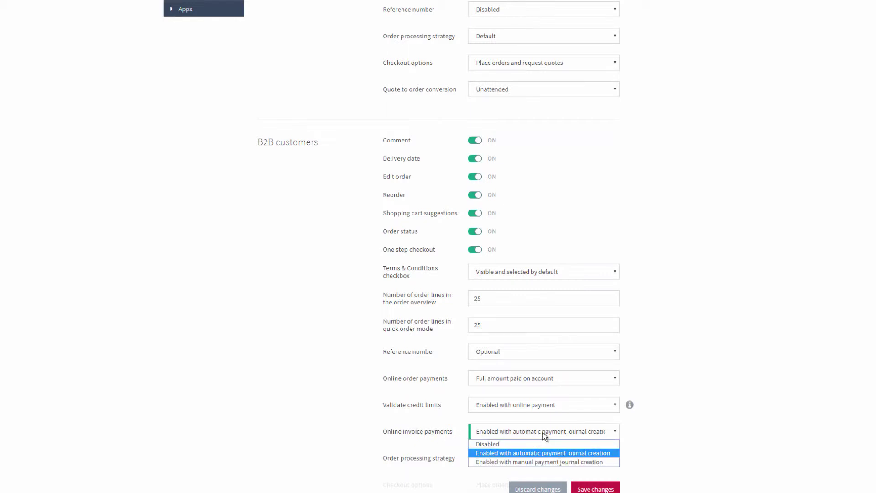
{"action": "left_click", "coordinate": [614, 456]}
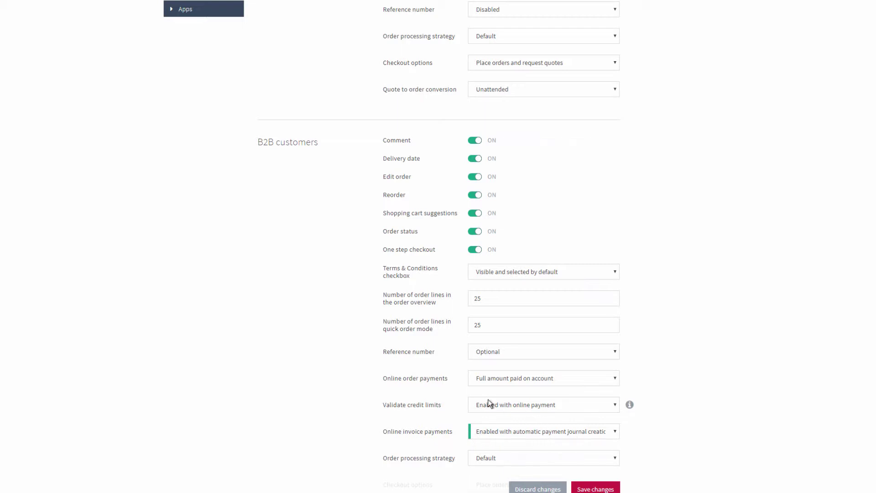
Review the B2B online order payments options and keep "Full amount paid on account" selected.
{"action": "left_click", "coordinate": [585, 387]}
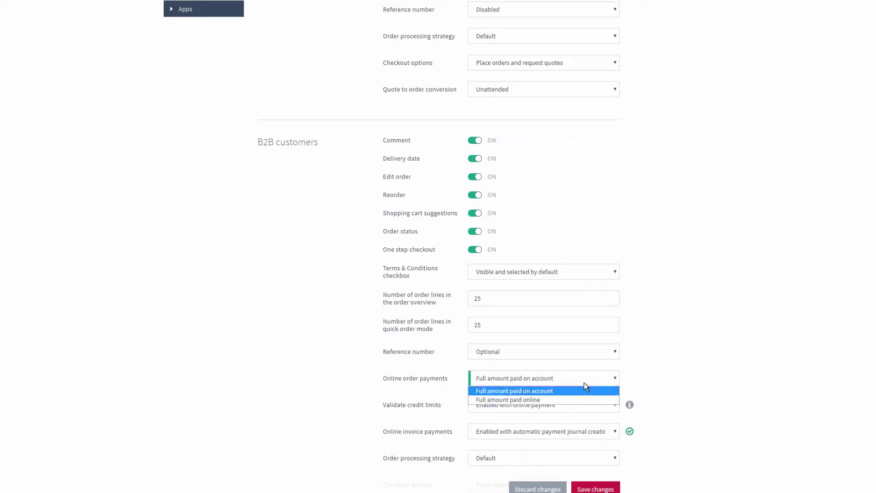
{"action": "left_click", "coordinate": [558, 391]}
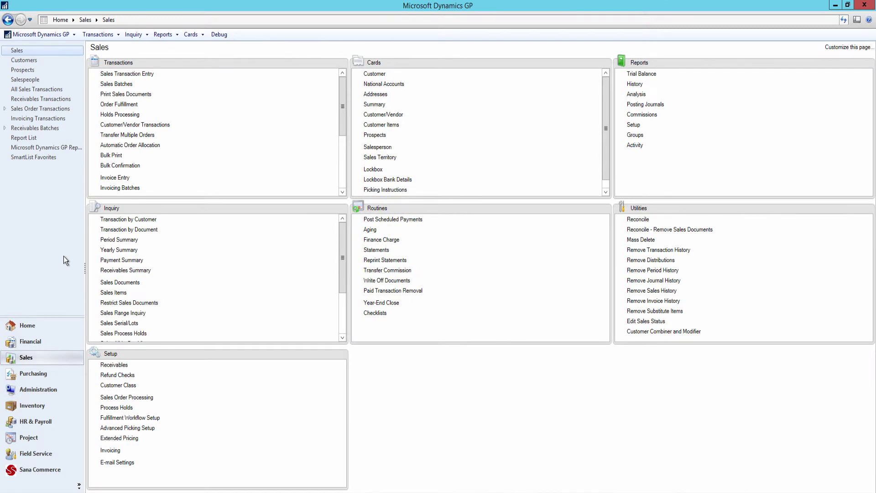
In Microsoft Dynamics GP, open Sana Webshop Maintenance and load the SANASTORE webshop from the lookup.
{"action": "left_click", "coordinate": [62, 470]}
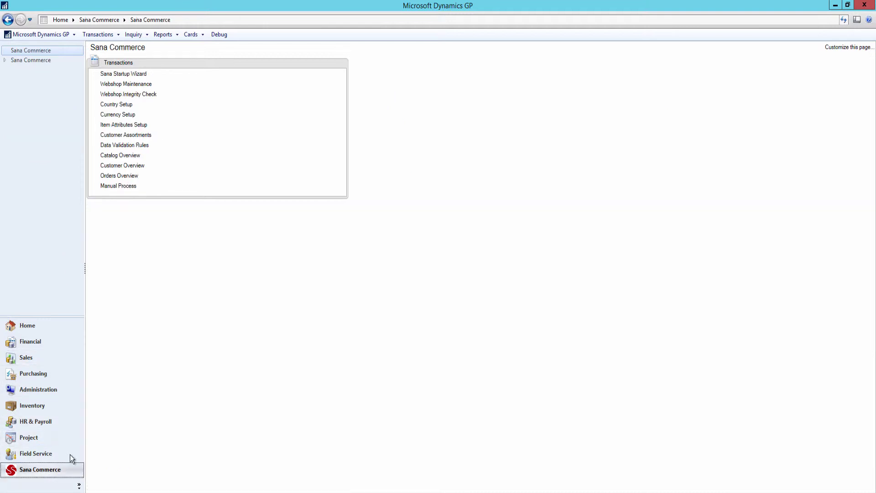
{"action": "left_click", "coordinate": [145, 84]}
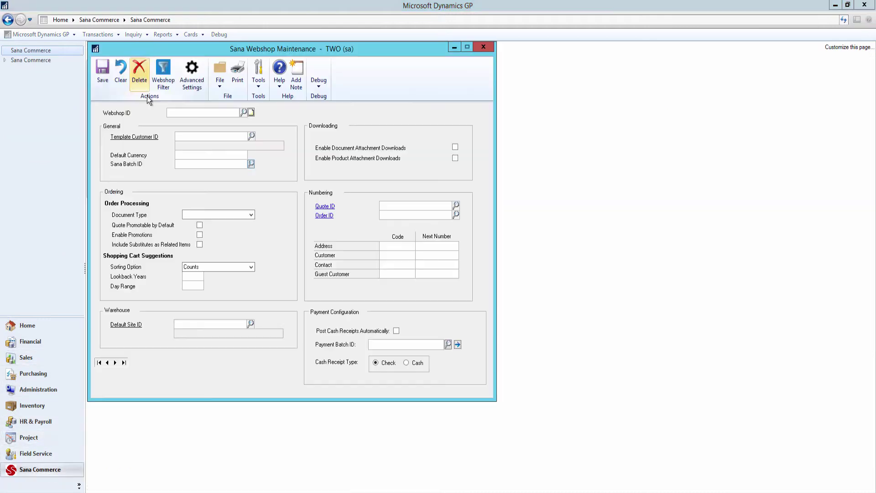
{"action": "left_click", "coordinate": [244, 113]}
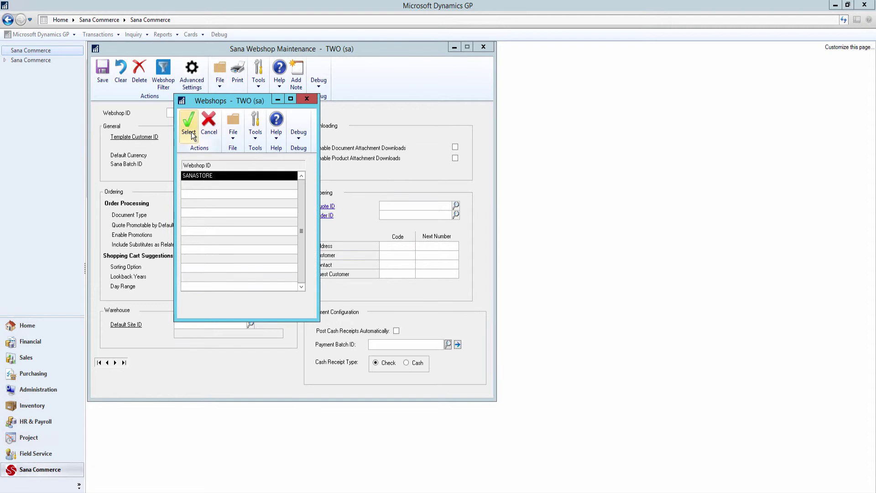
{"action": "left_click", "coordinate": [189, 122]}
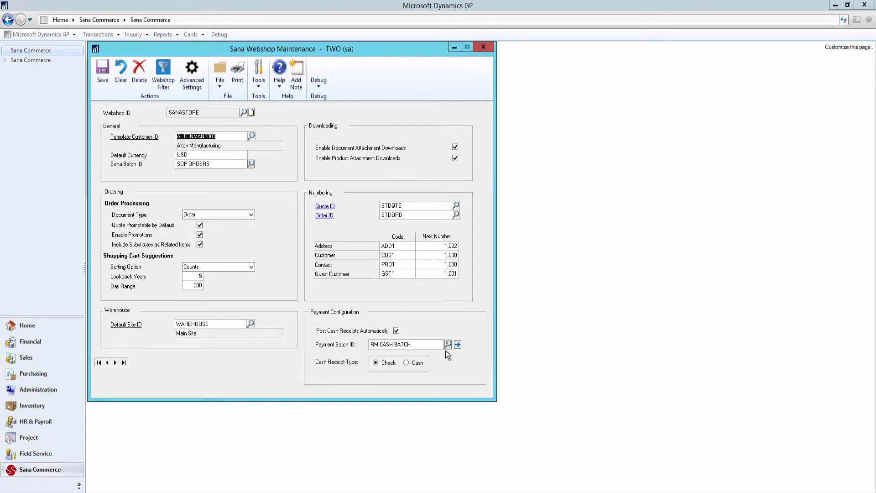
Open the batch entry for the webshop's payment batch ID, examine it beside the webshop settings, and close it.
{"action": "left_click", "coordinate": [458, 344]}
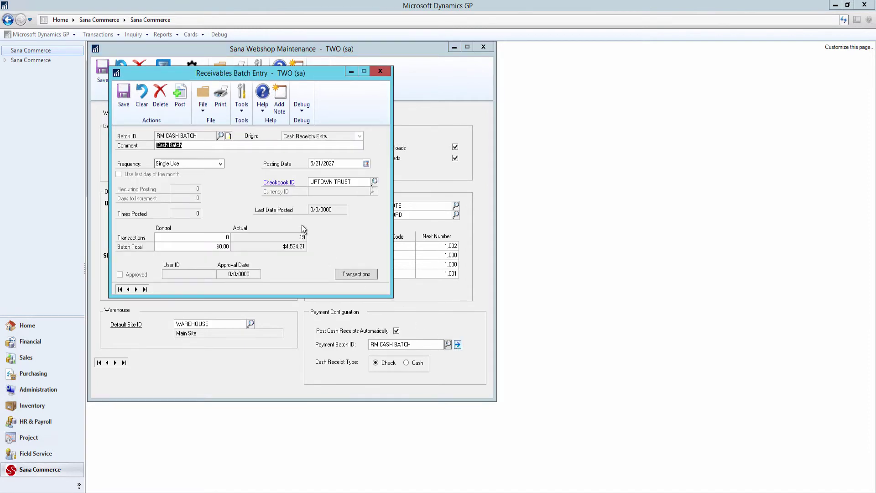
{"action": "left_click_drag", "start_coordinate": [251, 73], "coordinate": [683, 98]}
{"action": "left_click", "coordinate": [665, 173]}
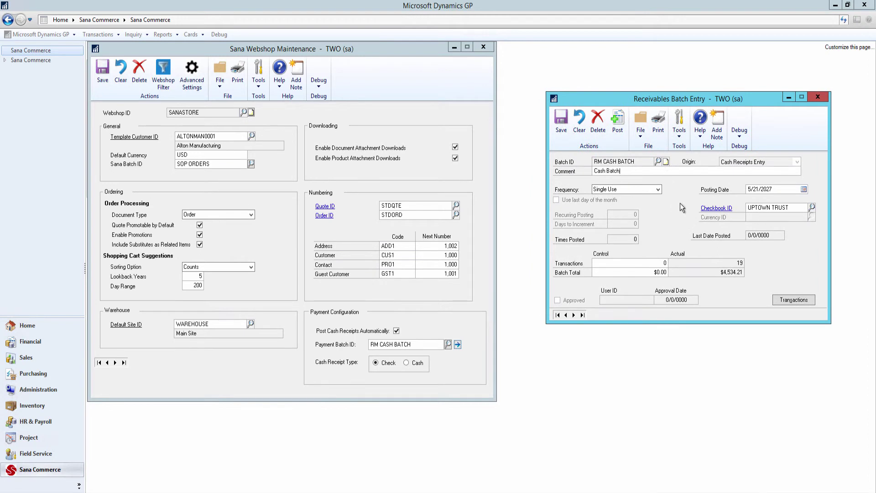
{"action": "left_click", "coordinate": [816, 103]}
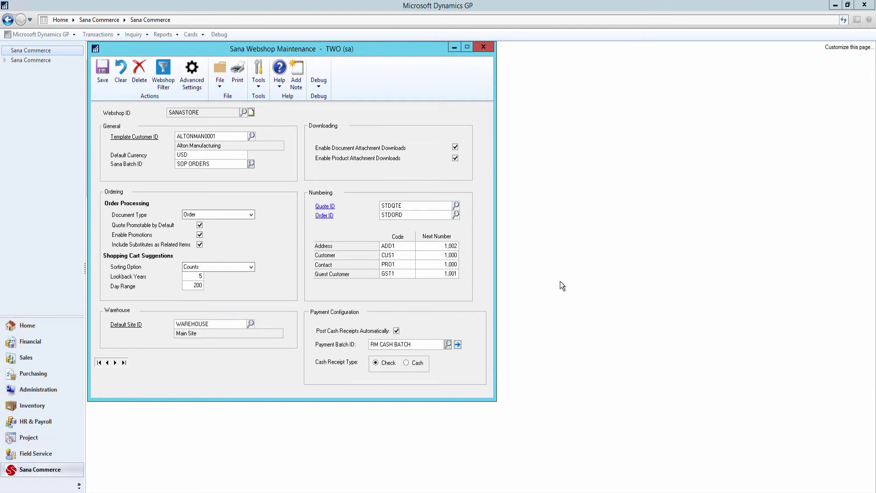
Open a blank Receivables Batch Entry from the Sales area, choose Cash Receipts Entry as the origin, and close it without saving.
{"action": "left_click", "coordinate": [35, 363]}
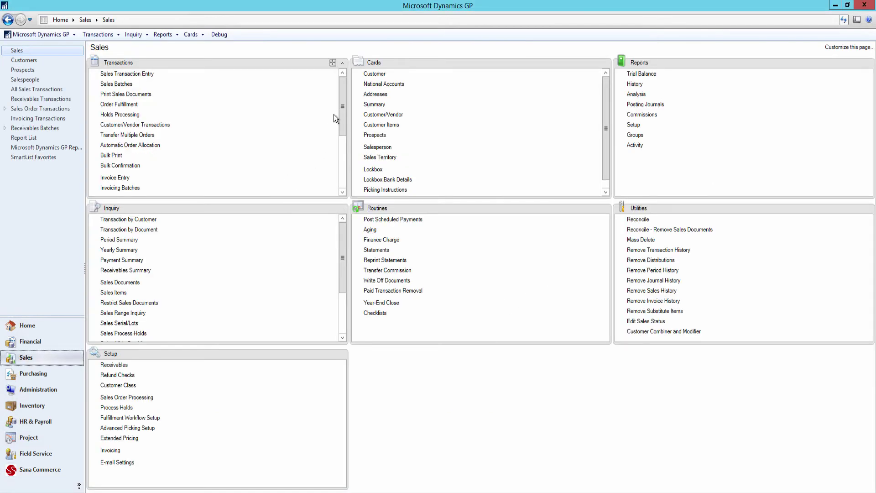
{"action": "left_click_drag", "start_coordinate": [343, 112], "coordinate": [343, 165]}
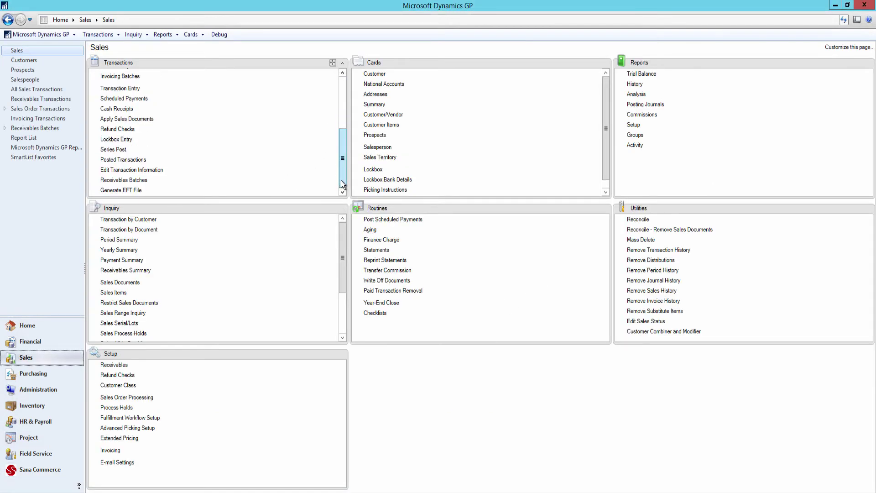
{"action": "left_click", "coordinate": [146, 181]}
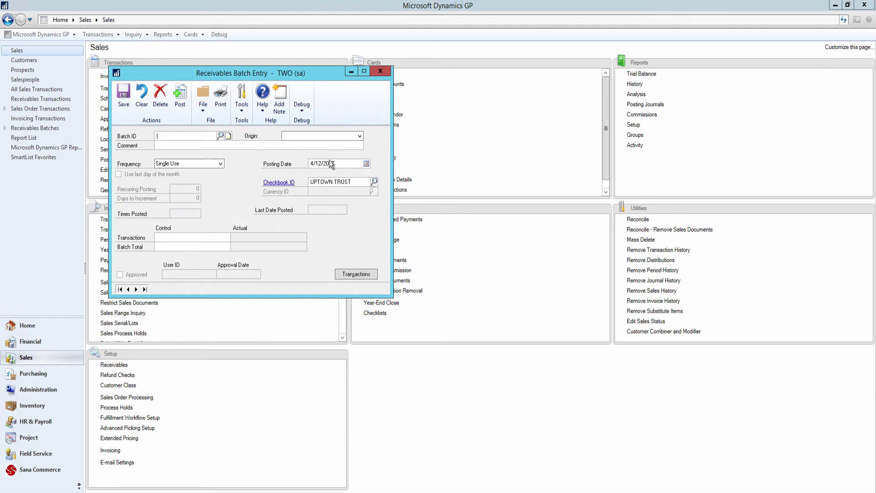
{"action": "left_click", "coordinate": [359, 136]}
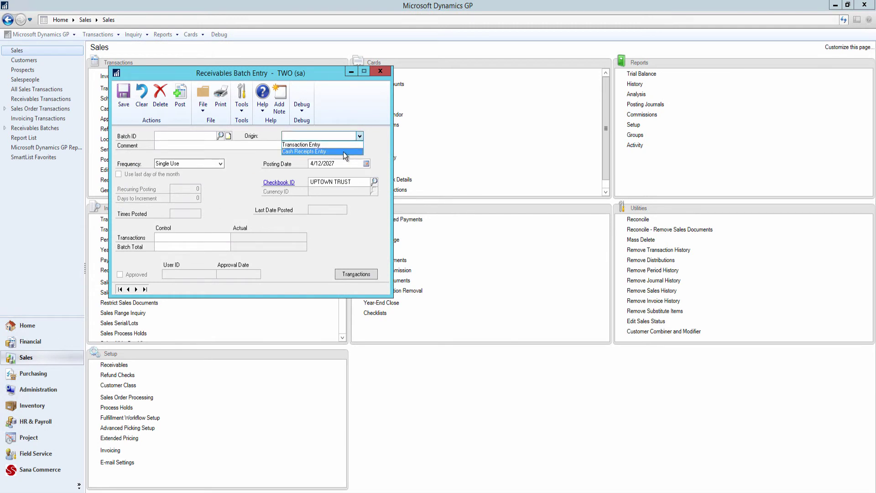
{"action": "left_click", "coordinate": [344, 151]}
{"action": "left_click", "coordinate": [379, 71]}
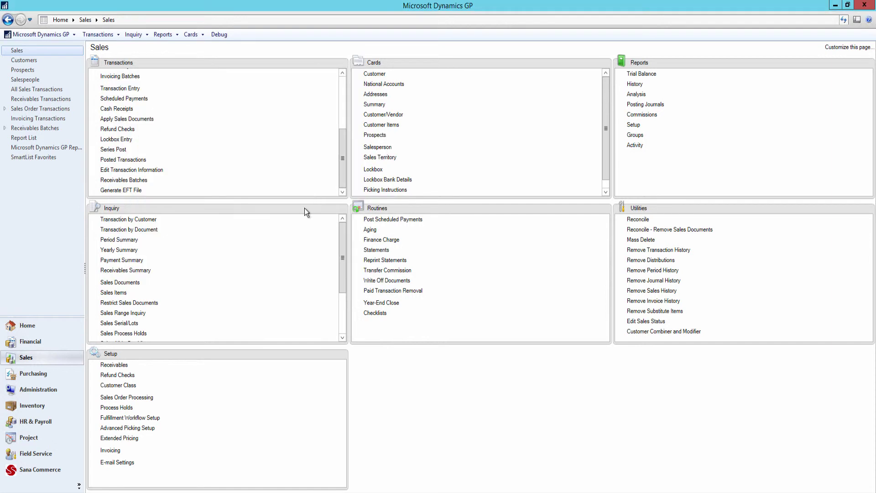
Bring the Adam Park Resort Cash Receipts Entry window back and check its checkbook ID and batch ID.
{"action": "left_click", "coordinate": [243, 456]}
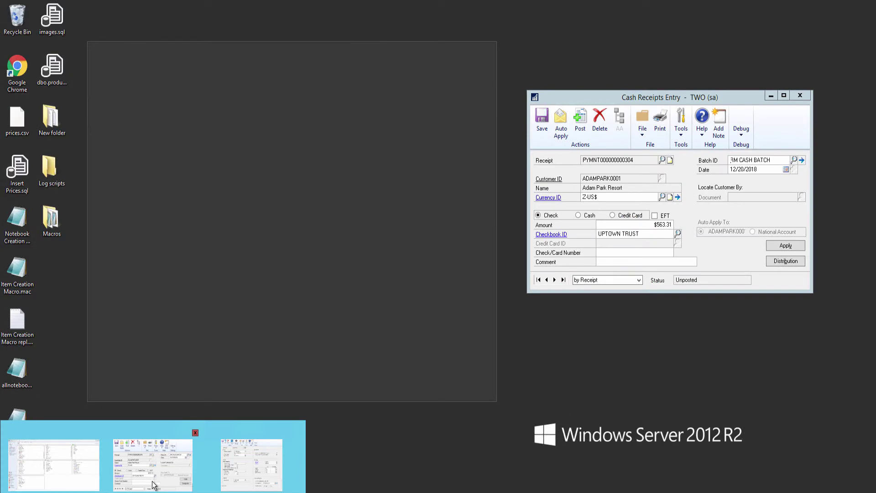
{"action": "left_click", "coordinate": [153, 487]}
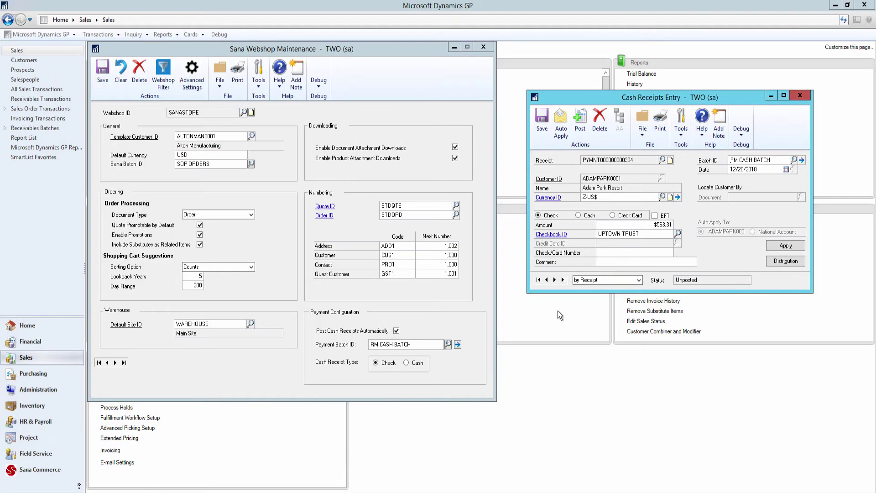
{"action": "left_click", "coordinate": [646, 234]}
{"action": "left_click", "coordinate": [785, 158]}
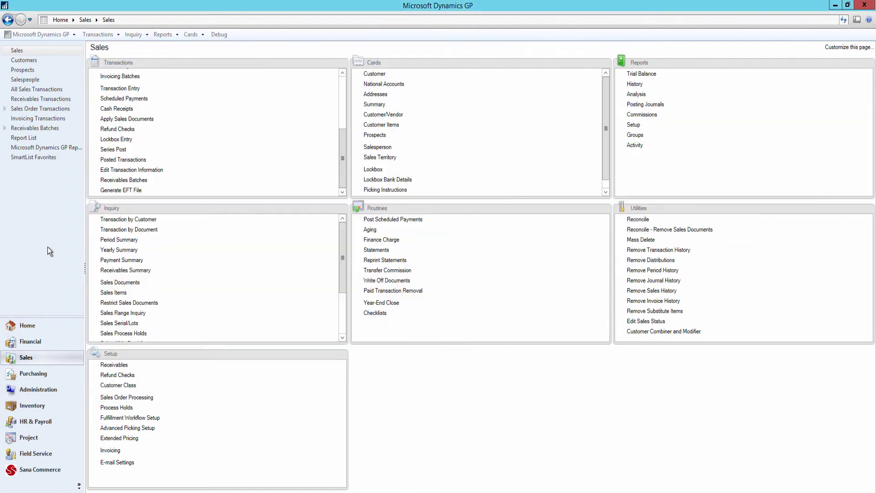
Open the Sana Commerce Currency Setup and check the checkbook ID assigned to US Dollars.
{"action": "left_click", "coordinate": [50, 470]}
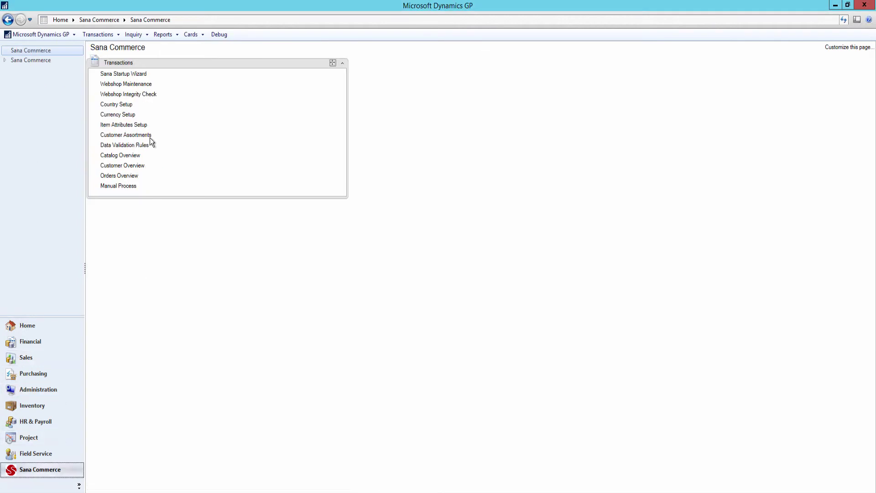
{"action": "left_click", "coordinate": [128, 115]}
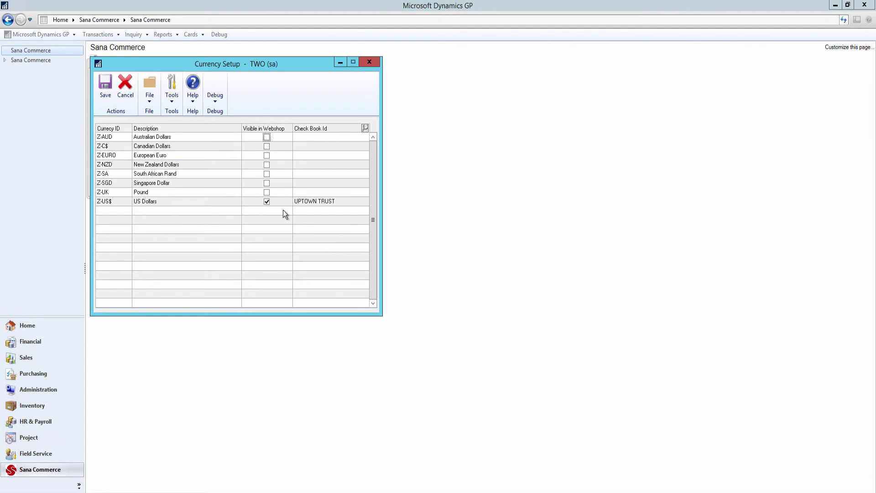
{"action": "left_click", "coordinate": [343, 201]}
{"action": "left_click", "coordinate": [344, 201]}
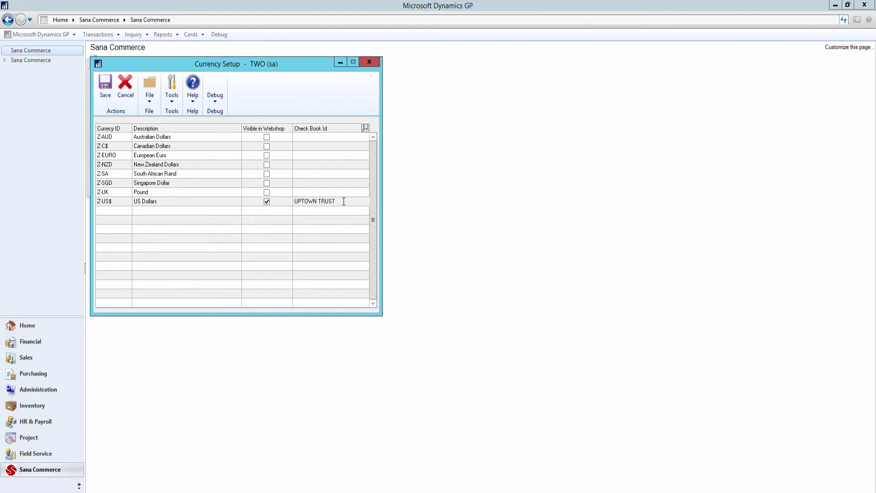
Show the Cash Receipts Entry window beside Currency Setup and compare the receipt's checkbook ID with the US Dollars checkbook.
{"action": "left_click", "coordinate": [188, 486]}
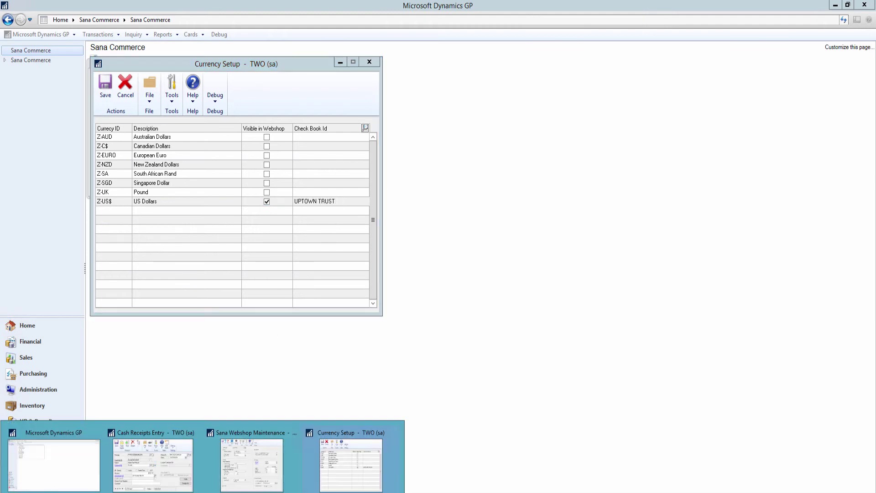
{"action": "left_click", "coordinate": [157, 474]}
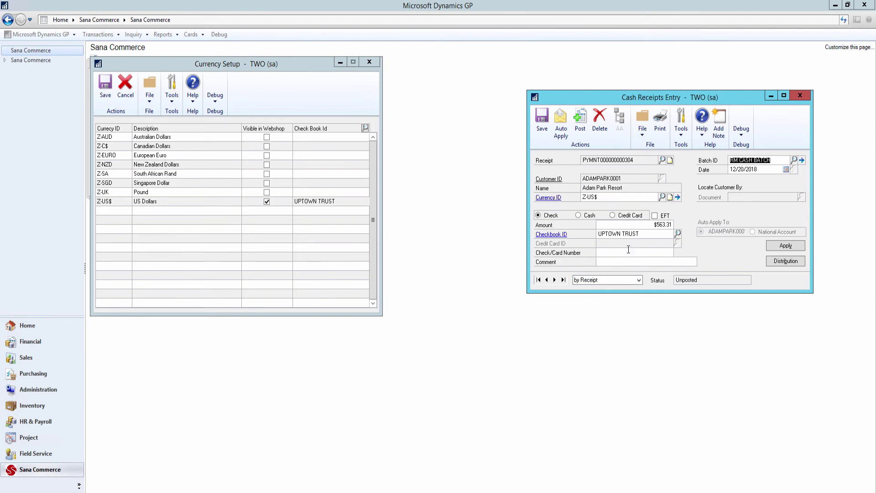
{"action": "left_click", "coordinate": [643, 238]}
Open Checkbook Maintenance for the receipt's checkbook, examine its details, and close it.
{"action": "right_click", "coordinate": [552, 236]}
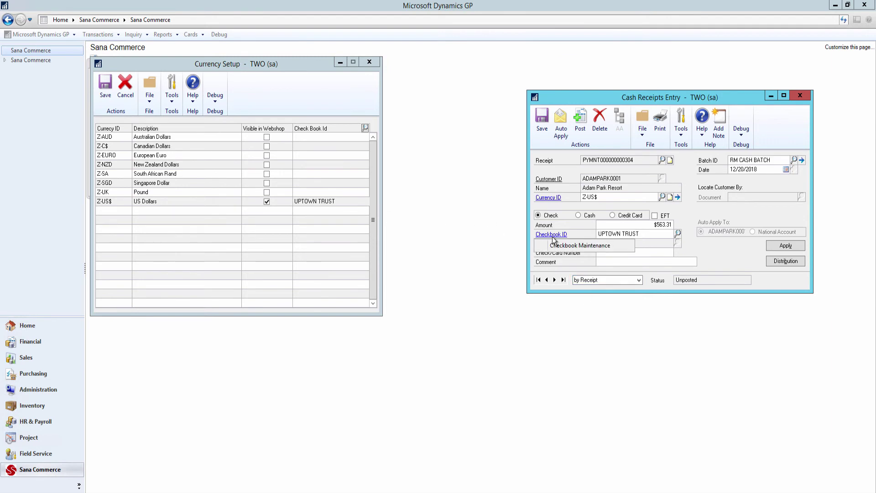
{"action": "left_click", "coordinate": [658, 234]}
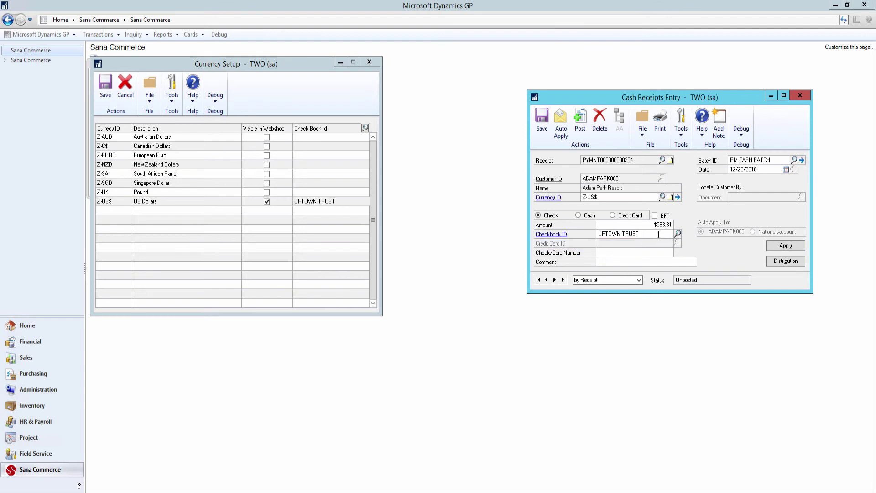
{"action": "right_click", "coordinate": [568, 237]}
{"action": "left_click", "coordinate": [565, 249]}
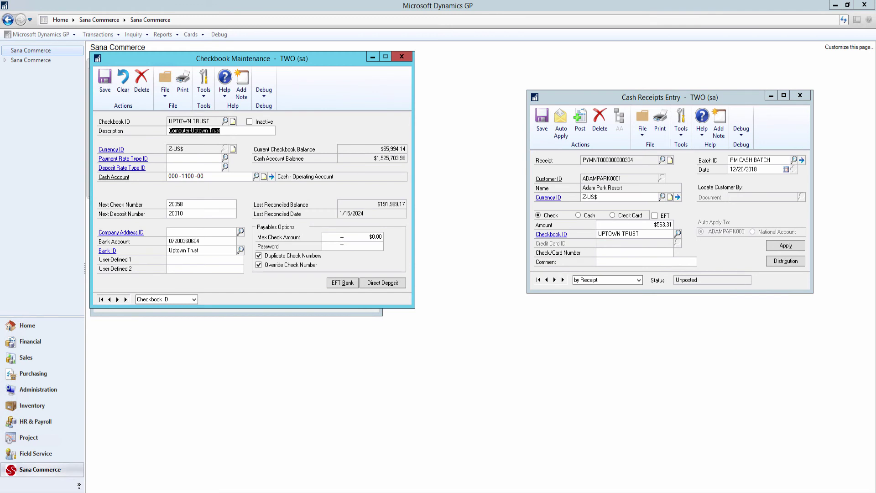
{"action": "left_click", "coordinate": [401, 59]}
Open a blank Checkbook Maintenance card from the Financial area, look over its fields, and close it.
{"action": "left_click", "coordinate": [32, 342]}
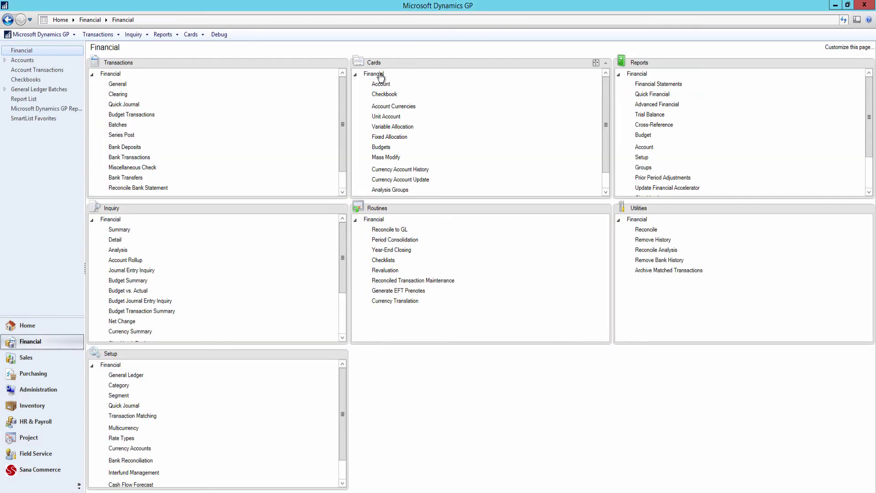
{"action": "left_click", "coordinate": [379, 93]}
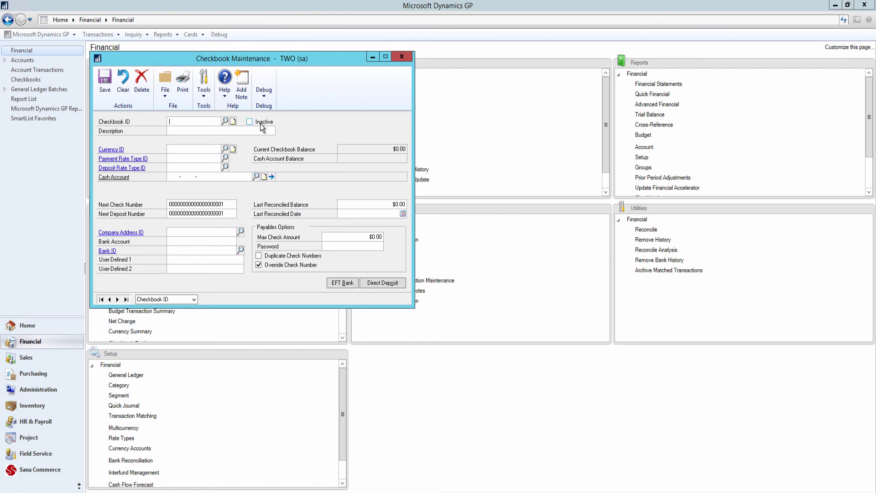
{"action": "left_click", "coordinate": [401, 56]}
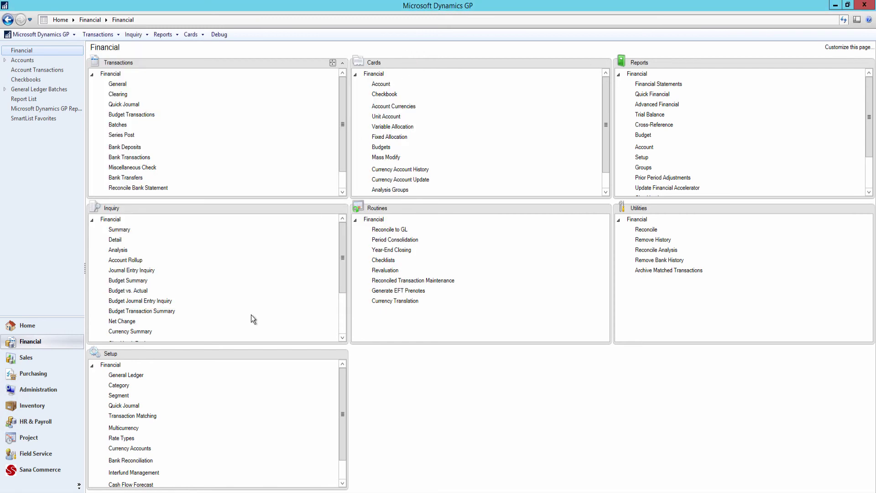
Bring the Sana Webshop Maintenance window back to the front and check the cash receipt type under Payment Configuration.
{"action": "mouse_move", "coordinate": [55, 491]}
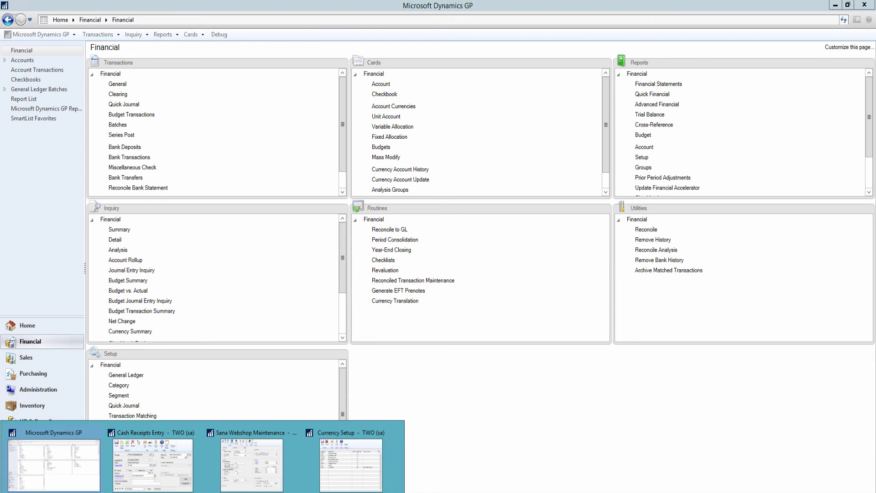
{"action": "left_click", "coordinate": [257, 454]}
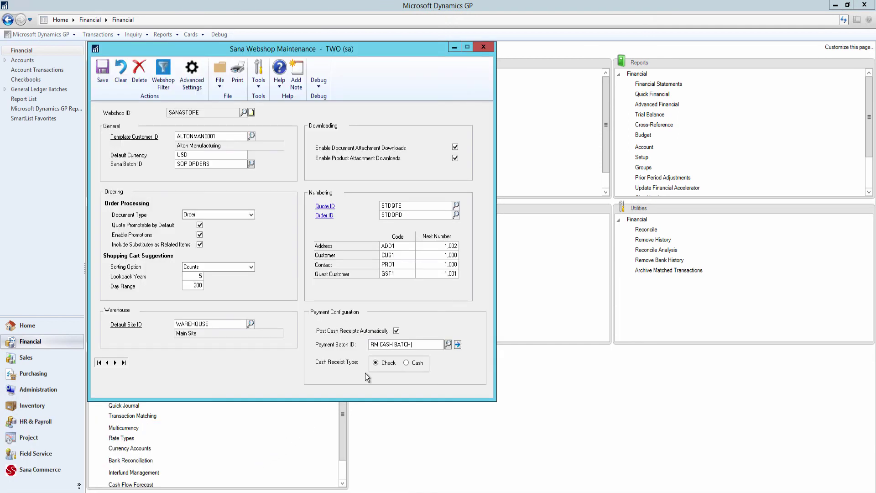